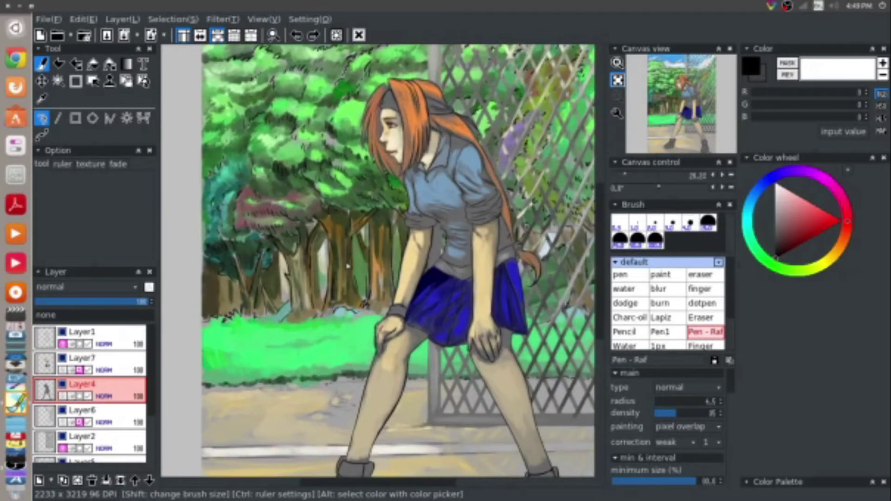
# Sample the light skin tone from the front leg, enlarge the Pen - Raf brush, and make Layer7 the active, visible layer.
pyautogui.scroll(1, 372, 367)
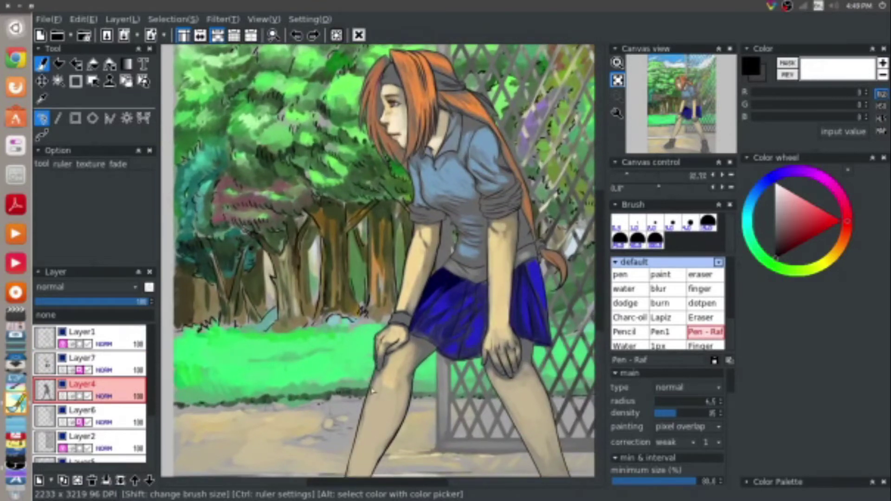
pyautogui.moveTo(366, 352); pyautogui.dragTo(362, 227)
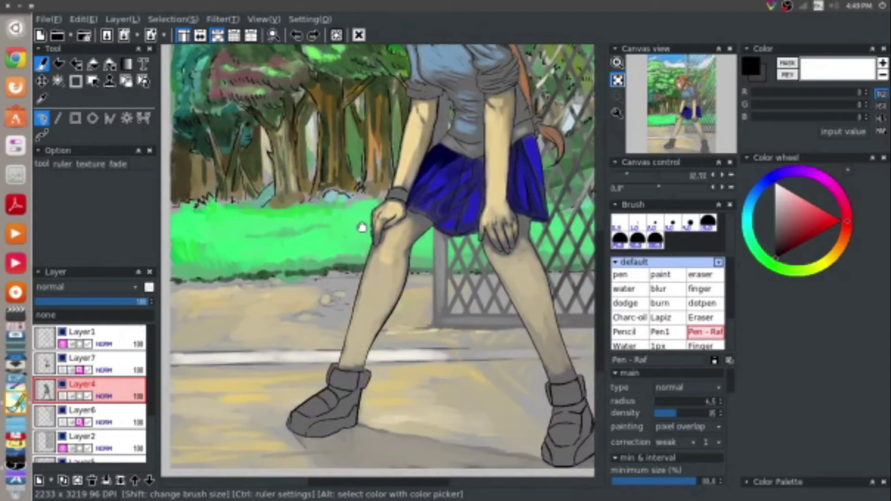
pyautogui.scroll(-2, 362, 228)
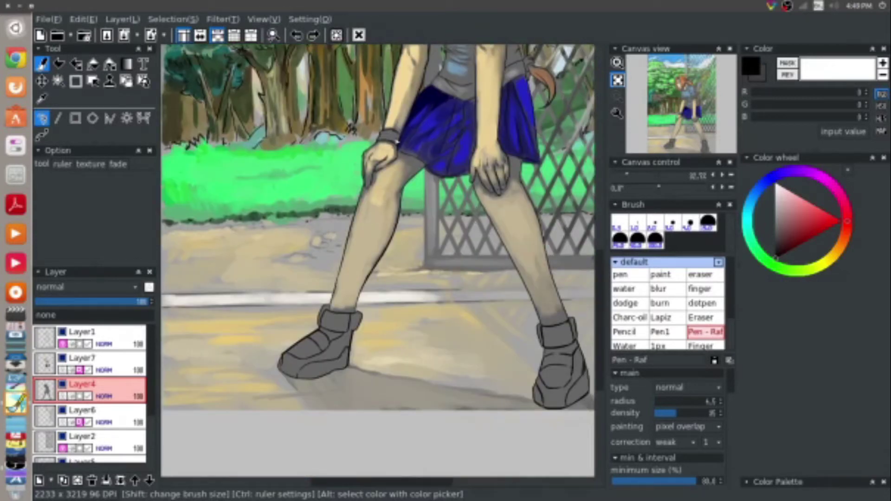
pyautogui.keyDown('alt'); pyautogui.click(358, 226); pyautogui.keyUp('alt')
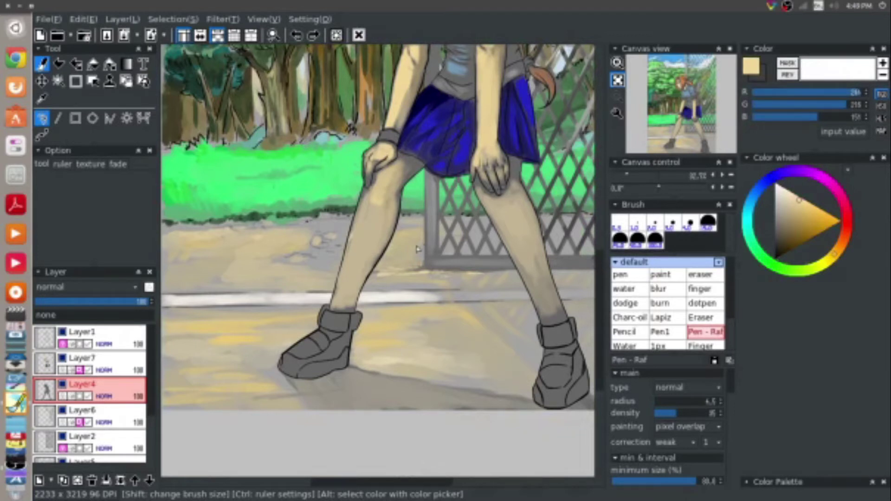
pyautogui.keyDown('shift'); pyautogui.moveTo(407, 250); pyautogui.dragTo(383, 233); pyautogui.keyUp('shift')
pyautogui.click(66, 370)
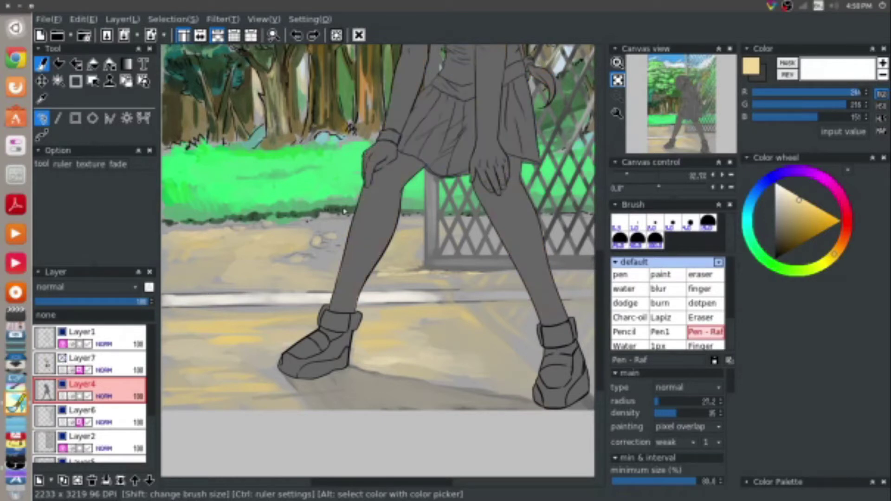
pyautogui.click(69, 360)
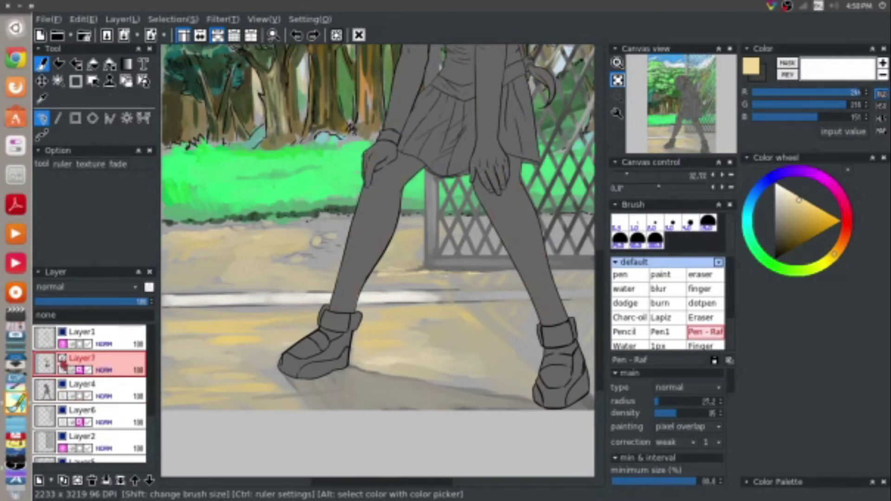
pyautogui.click(62, 359)
# Paint the light skin tone down the figure's front calf and shin, blending the edges with skin tones sampled from the leg.
pyautogui.moveTo(365, 222); pyautogui.dragTo(349, 263)
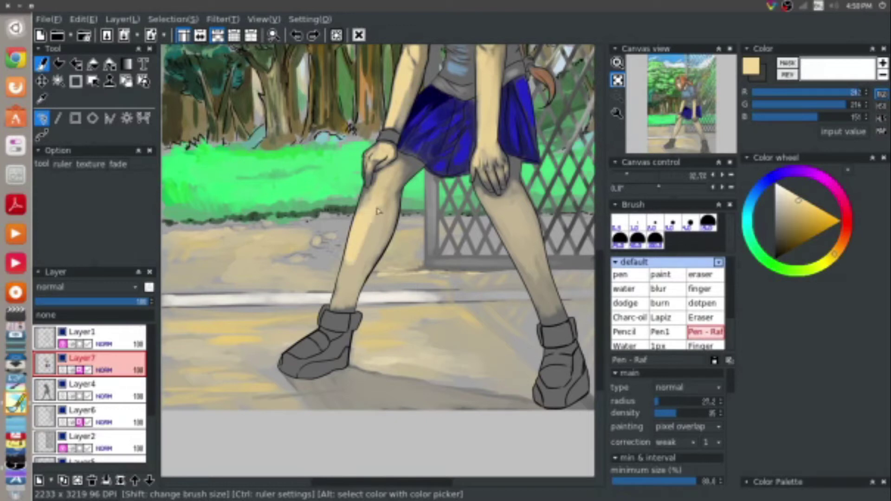
pyautogui.moveTo(351, 246)
pyautogui.mouseDown()
pyautogui.moveTo(379, 214)
pyautogui.moveTo(338, 298)
pyautogui.moveTo(353, 282)
pyautogui.mouseUp()
pyautogui.keyDown('alt'); pyautogui.click(380, 225); pyautogui.keyUp('alt')
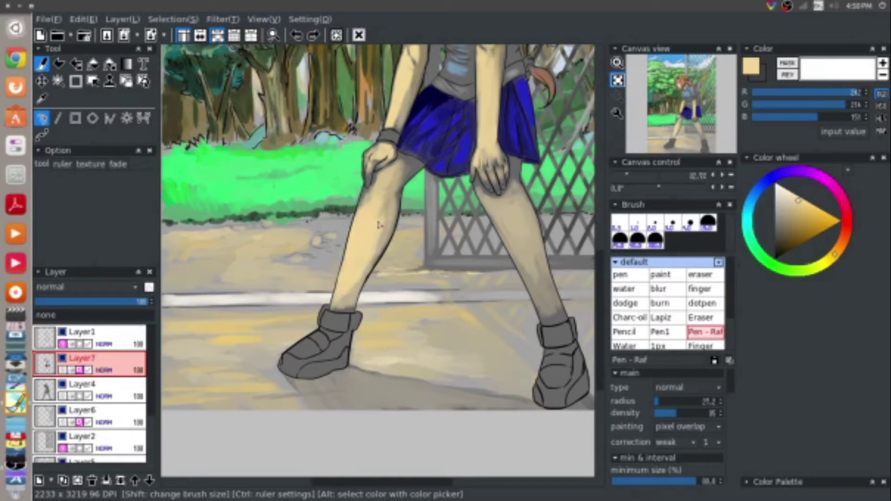
pyautogui.keyDown('alt'); pyautogui.click(388, 218); pyautogui.keyUp('alt')
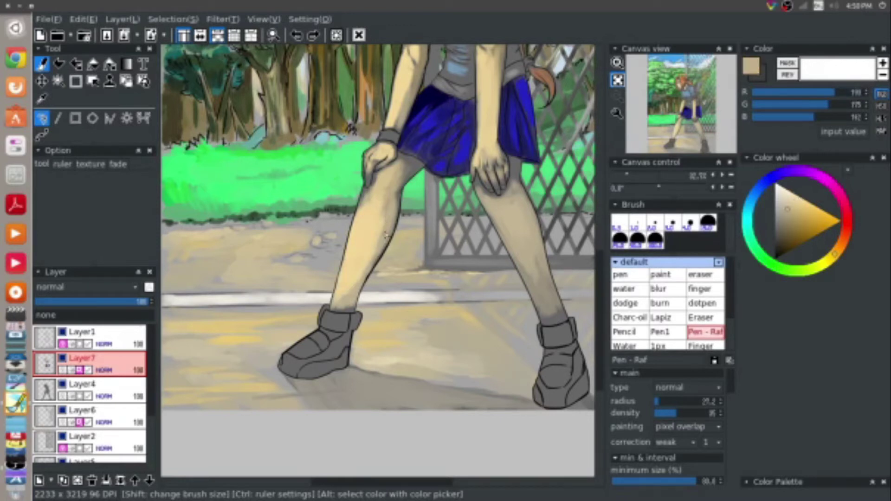
pyautogui.keyDown('alt'); pyautogui.click(356, 214); pyautogui.keyUp('alt')
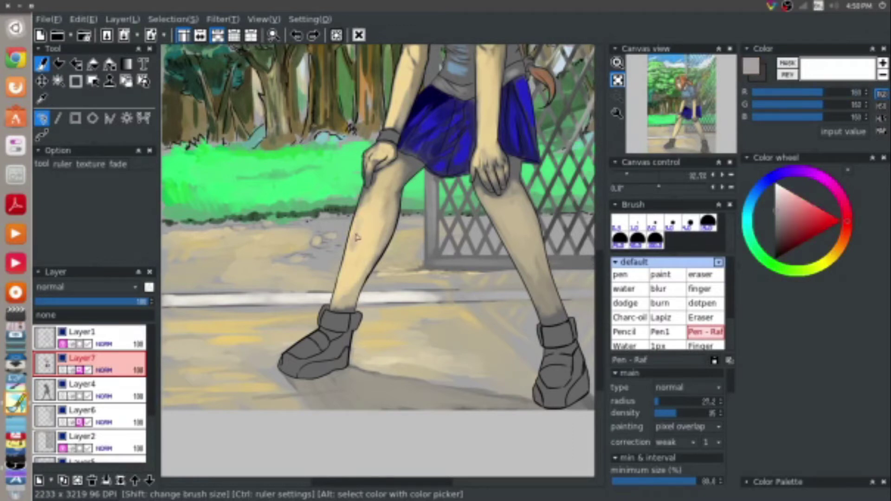
pyautogui.keyDown('alt'); pyautogui.click(367, 227); pyautogui.keyUp('alt')
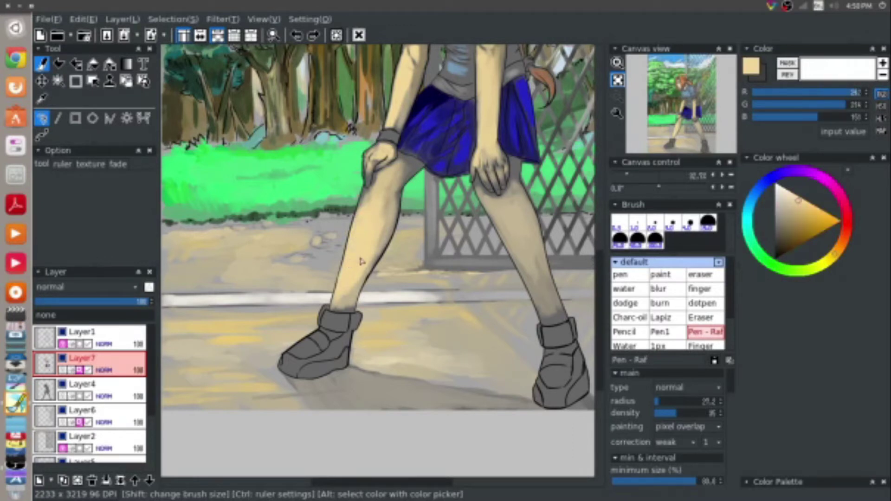
# Smooth the shading around the front leg's ankle and lower calf with light and darker skin tones sampled from the leg.
pyautogui.keyDown('alt'); pyautogui.click(349, 308); pyautogui.keyUp('alt')
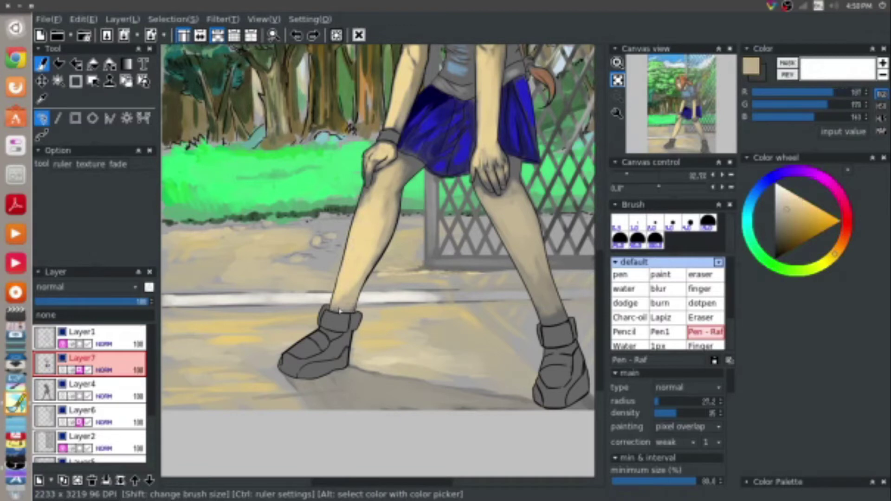
pyautogui.keyDown('alt'); pyautogui.click(344, 302); pyautogui.keyUp('alt')
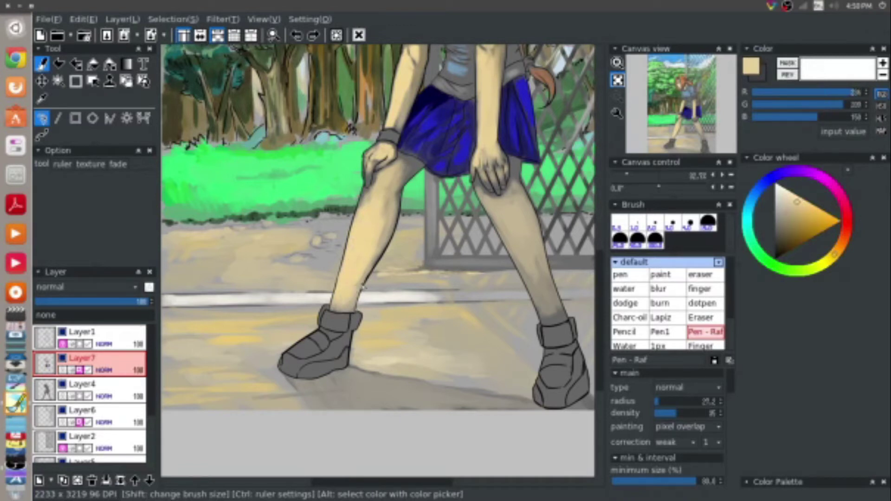
pyautogui.keyDown('alt'); pyautogui.click(365, 286); pyautogui.keyUp('alt')
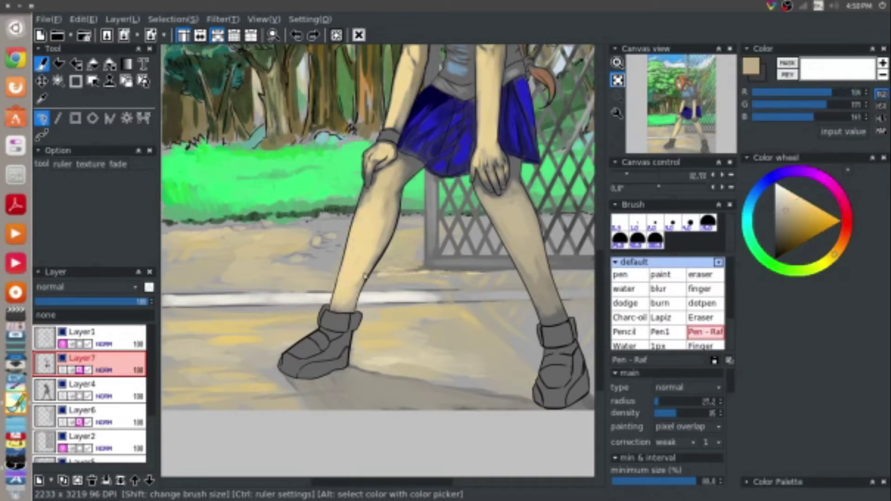
pyautogui.moveTo(363, 252); pyautogui.dragTo(360, 270)
pyautogui.keyDown('alt'); pyautogui.click(364, 247); pyautogui.keyUp('alt')
pyautogui.keyDown('alt'); pyautogui.click(363, 271); pyautogui.keyUp('alt')
pyautogui.keyDown('alt'); pyautogui.click(362, 267); pyautogui.keyUp('alt')
# Paint the light skin tone over the rear leg from the knee down to the lower shin.
pyautogui.moveTo(465, 196); pyautogui.dragTo(314, 278)
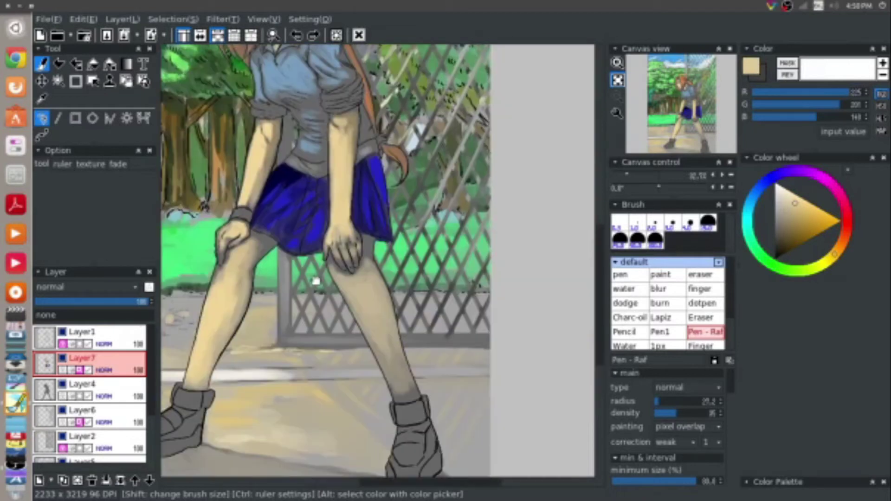
pyautogui.moveTo(371, 328); pyautogui.dragTo(363, 302)
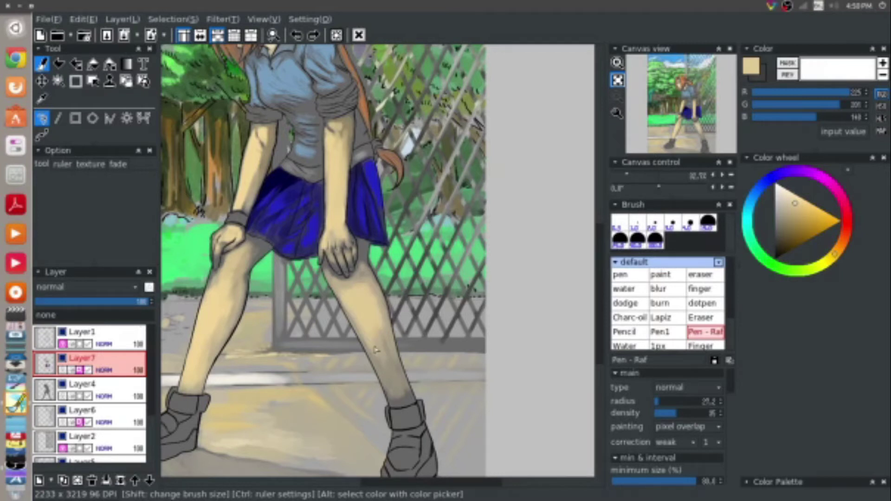
pyautogui.moveTo(360, 325)
pyautogui.mouseDown()
pyautogui.moveTo(388, 378)
pyautogui.moveTo(367, 327)
pyautogui.mouseUp()
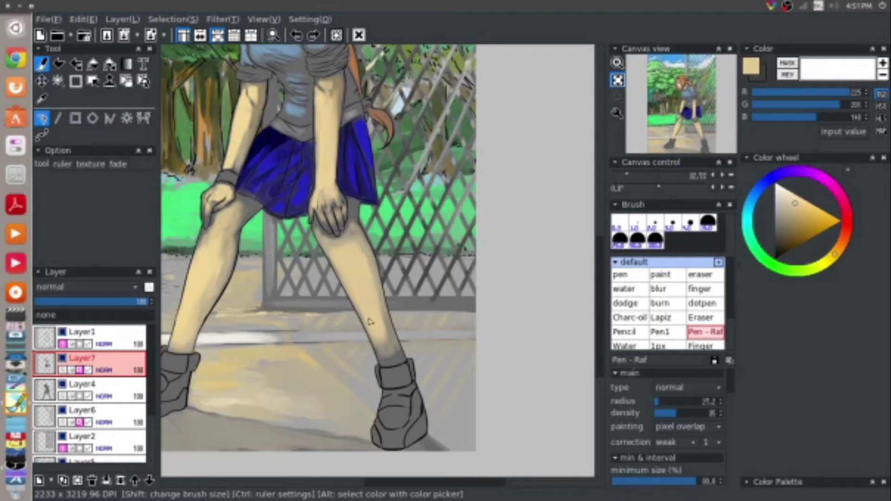
# Blend the rear leg's lower shin and ankle with darker skin tones sampled from its shaded edges.
pyautogui.keyDown('alt'); pyautogui.click(364, 318); pyautogui.keyUp('alt')
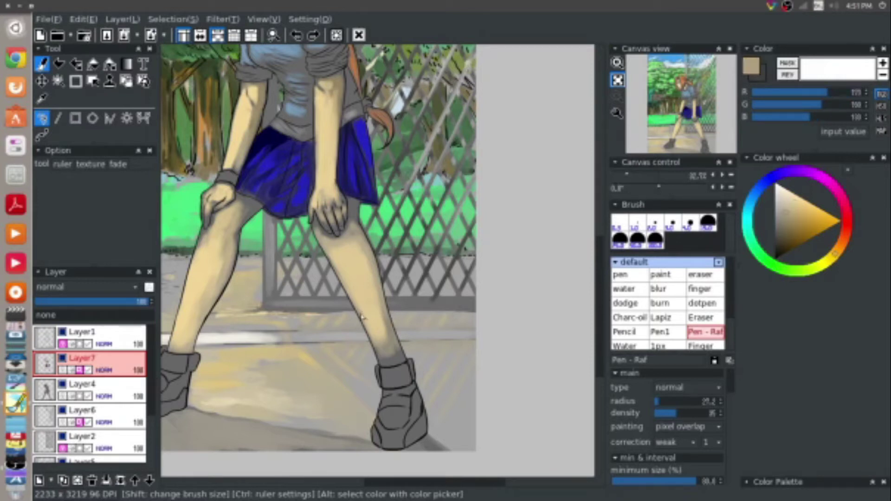
pyautogui.keyDown('alt'); pyautogui.click(382, 338); pyautogui.keyUp('alt')
pyautogui.keyDown('alt'); pyautogui.click(387, 328); pyautogui.keyUp('alt')
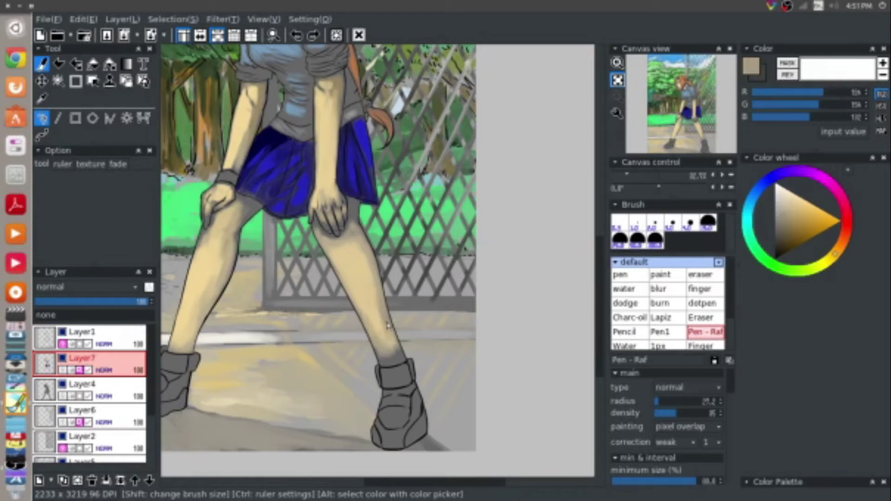
pyautogui.moveTo(391, 341)
pyautogui.mouseDown()
pyautogui.moveTo(380, 359)
pyautogui.moveTo(400, 352)
pyautogui.mouseUp()
pyautogui.keyDown('alt'); pyautogui.click(371, 324); pyautogui.keyUp('alt')
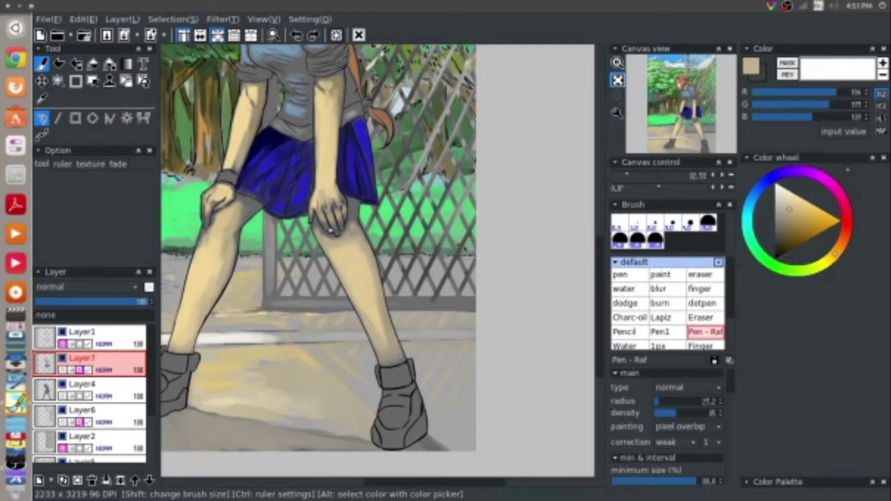
# Choose a light grey and paint soft highlights on the toe, sole and cuff areas of both shoes.
pyautogui.moveTo(264, 142); pyautogui.dragTo(296, 283)
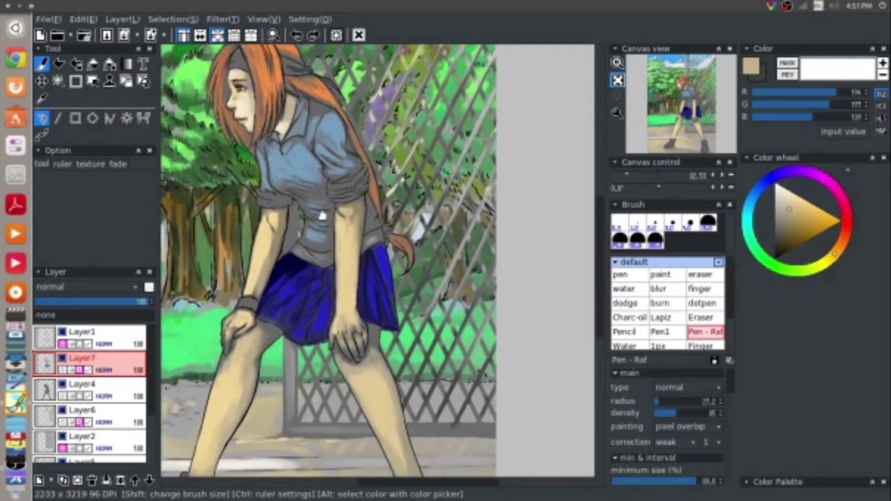
pyautogui.moveTo(321, 215); pyautogui.dragTo(314, 245)
pyautogui.moveTo(284, 297)
pyautogui.mouseDown()
pyautogui.moveTo(312, 220)
pyautogui.moveTo(351, 183)
pyautogui.mouseUp()
pyautogui.click(775, 206)
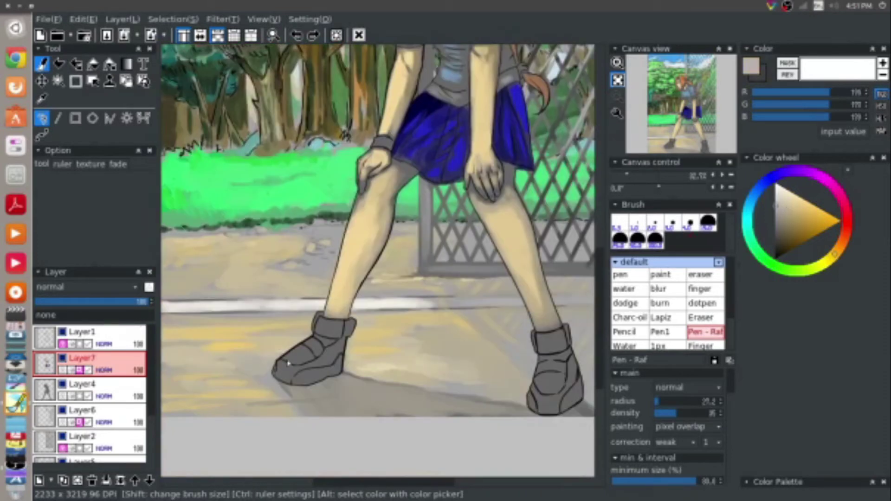
pyautogui.moveTo(283, 371); pyautogui.dragTo(315, 348)
pyautogui.moveTo(301, 380); pyautogui.dragTo(327, 370)
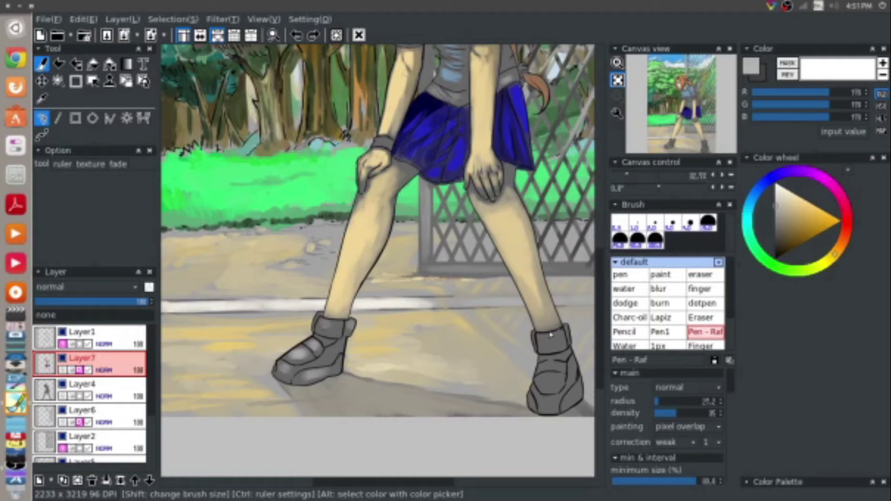
pyautogui.moveTo(550, 334); pyautogui.dragTo(539, 342)
pyautogui.moveTo(543, 372)
pyautogui.mouseDown()
pyautogui.moveTo(565, 366)
pyautogui.moveTo(550, 401)
pyautogui.mouseUp()
# Try a lighter grey highlight on the upper strap of the front shoe with the Pen - Raf brush.
pyautogui.moveTo(261, 342); pyautogui.dragTo(316, 327)
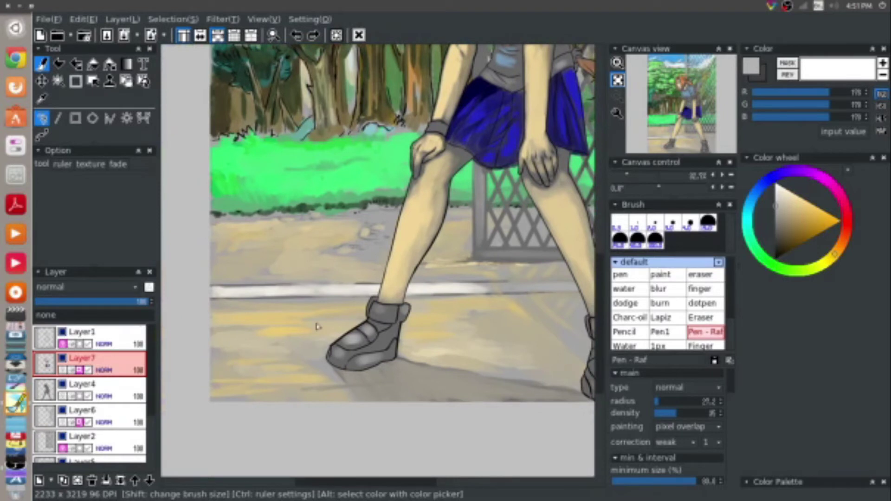
pyautogui.scroll(2, 316, 327)
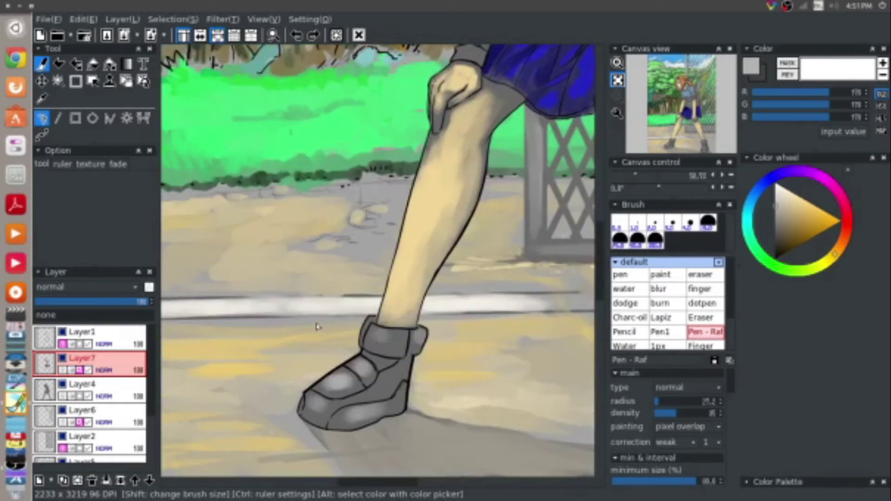
pyautogui.moveTo(317, 327); pyautogui.dragTo(284, 229)
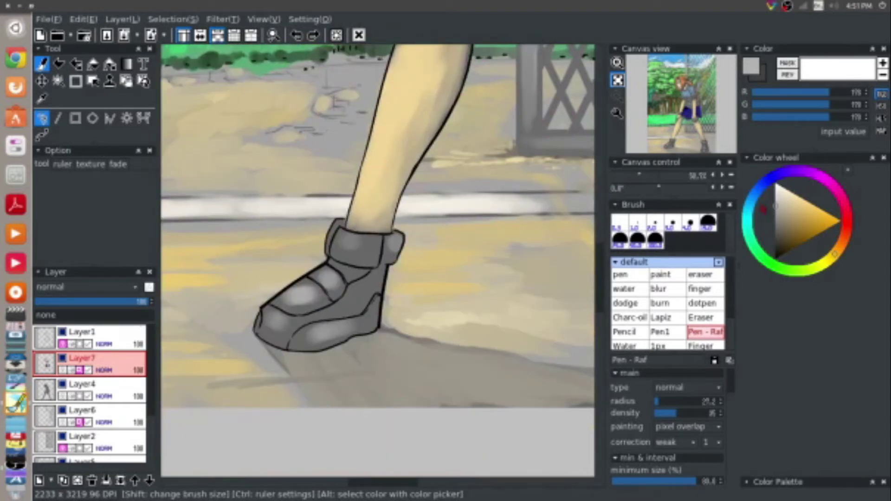
pyautogui.keyDown('alt'); pyautogui.click(315, 275); pyautogui.keyUp('alt')
pyautogui.moveTo(315, 275); pyautogui.dragTo(332, 280)
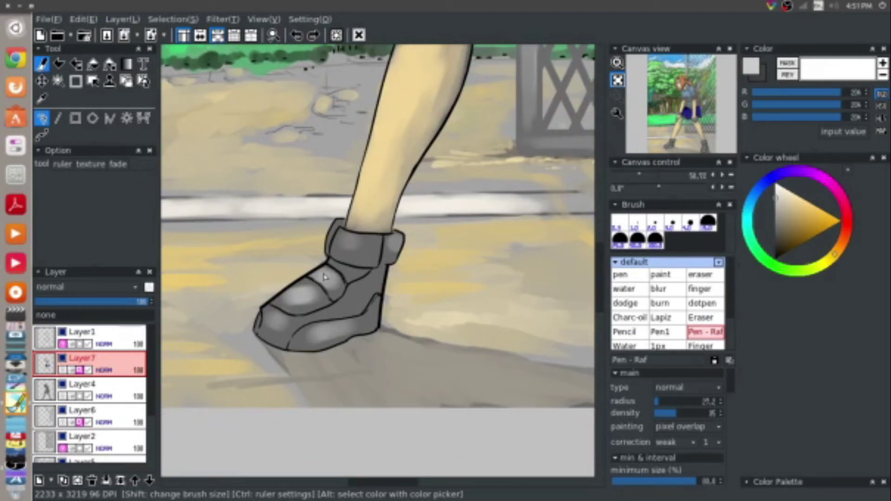
pyautogui.moveTo(323, 274); pyautogui.dragTo(315, 273)
# Fill the main front panel of the front shoe's ankle cuff with near-white using the solid pen brush.
pyautogui.click(629, 275)
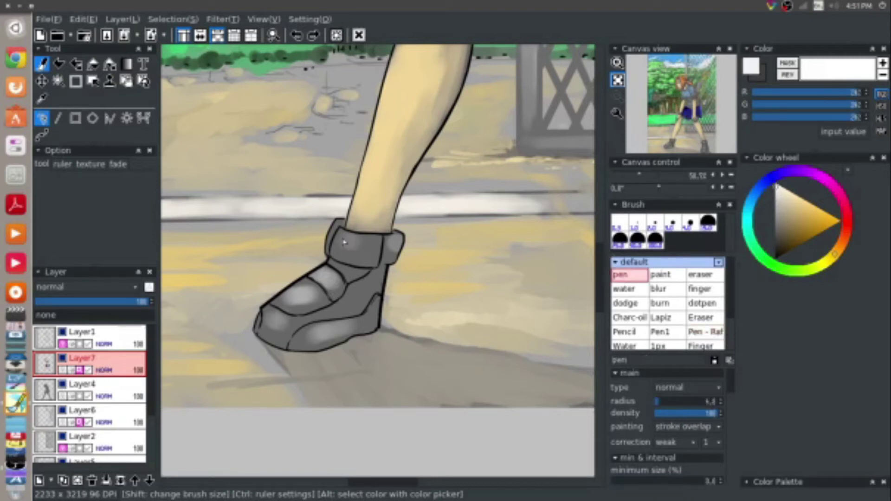
pyautogui.moveTo(340, 236)
pyautogui.mouseDown()
pyautogui.moveTo(367, 242)
pyautogui.moveTo(357, 246)
pyautogui.mouseUp()
pyautogui.moveTo(341, 239); pyautogui.dragTo(339, 223)
pyautogui.moveTo(344, 238); pyautogui.dragTo(401, 237)
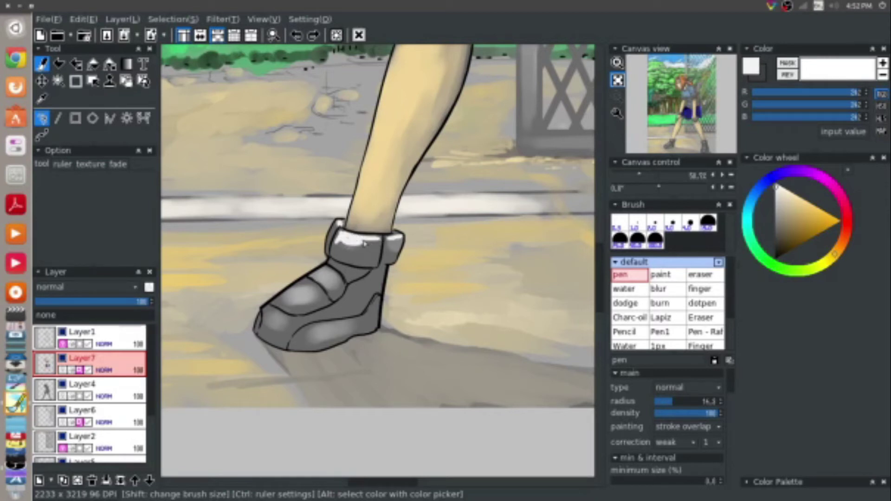
pyautogui.moveTo(364, 245)
pyautogui.mouseDown()
pyautogui.moveTo(338, 241)
pyautogui.moveTo(370, 249)
pyautogui.mouseUp()
pyautogui.moveTo(370, 249); pyautogui.dragTo(337, 256)
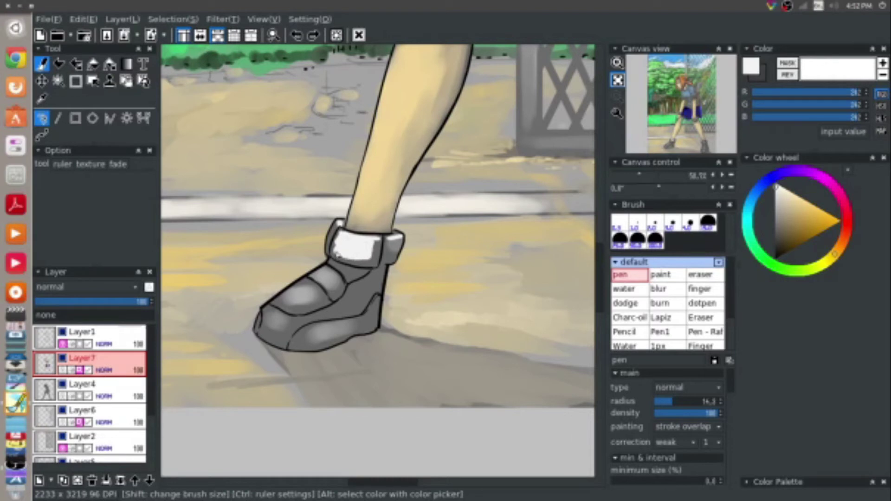
# Paint the cuff's side flaps near-white and shade the fold at its rear edge with the sampled dark grey.
pyautogui.moveTo(338, 225)
pyautogui.mouseDown()
pyautogui.moveTo(330, 243)
pyautogui.moveTo(337, 225)
pyautogui.mouseUp()
pyautogui.moveTo(389, 242); pyautogui.dragTo(388, 251)
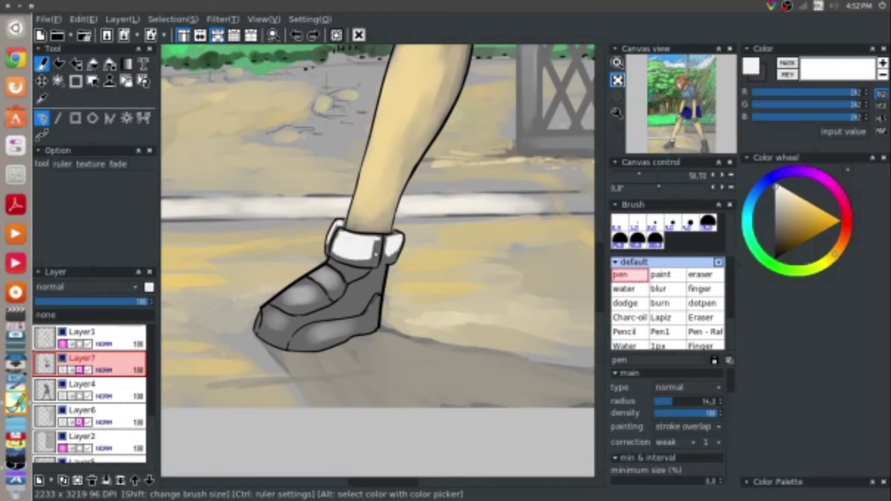
pyautogui.keyDown('alt'); pyautogui.click(375, 255); pyautogui.keyUp('alt')
pyautogui.moveTo(386, 238); pyautogui.dragTo(383, 267)
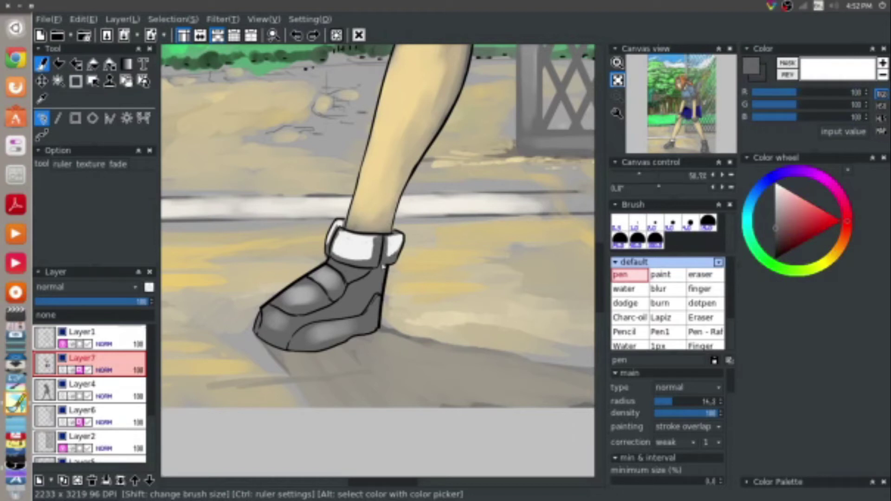
# Fill the front shoe's strap and upper toe panel with sampled near-white using the solid pen brush.
pyautogui.moveTo(314, 274); pyautogui.dragTo(329, 285)
pyautogui.keyDown('alt'); pyautogui.click(353, 247); pyautogui.keyUp('alt')
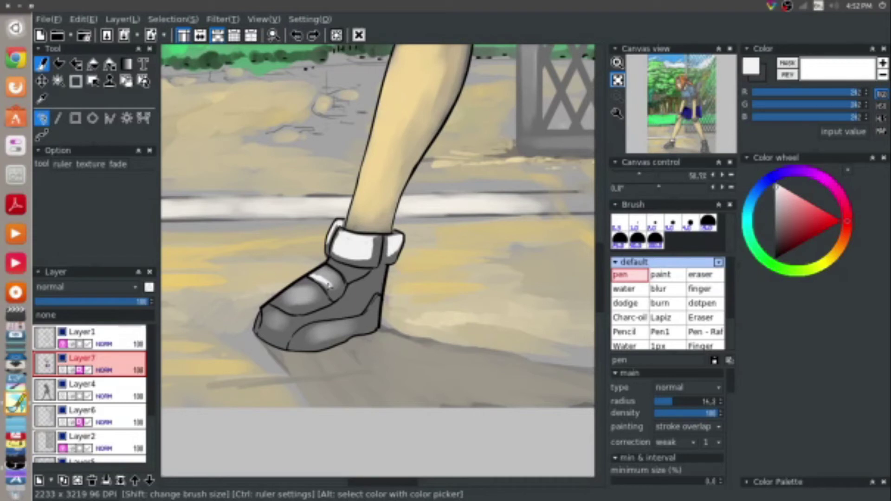
pyautogui.moveTo(328, 285)
pyautogui.mouseDown()
pyautogui.moveTo(331, 270)
pyautogui.moveTo(337, 288)
pyautogui.mouseUp()
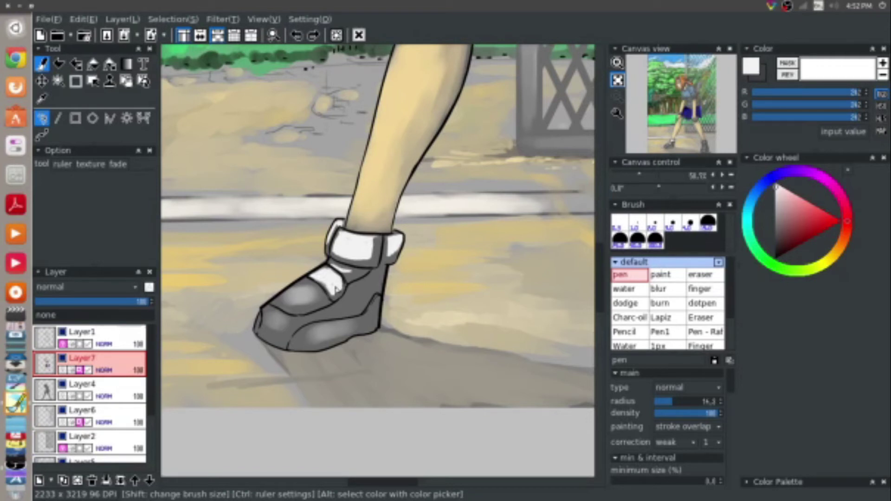
pyautogui.moveTo(335, 289); pyautogui.dragTo(286, 305)
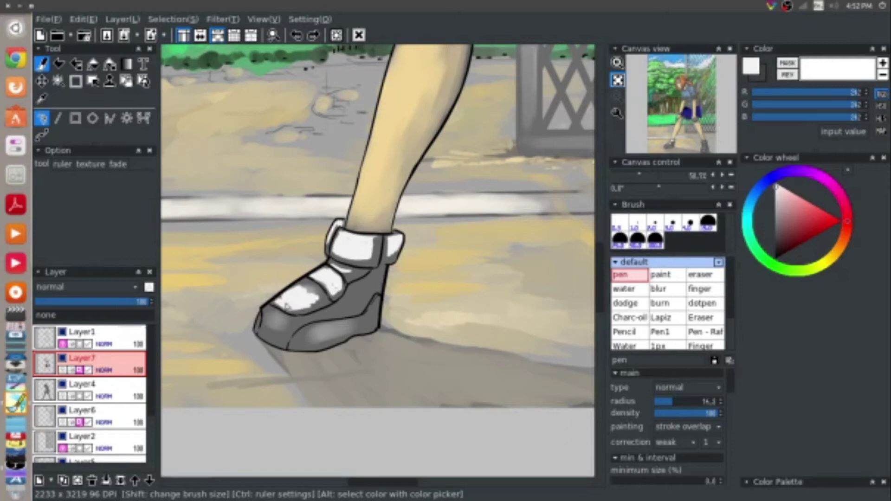
pyautogui.moveTo(287, 307); pyautogui.dragTo(318, 298)
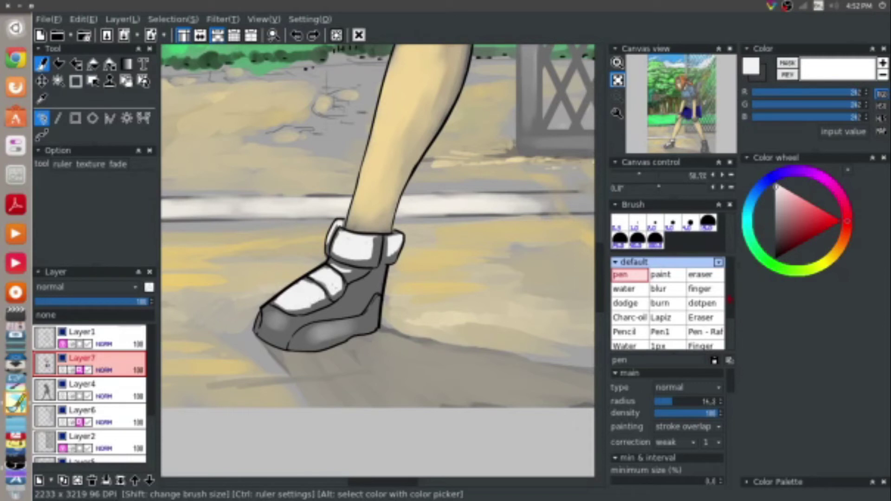
# Refine the edges of the white toe panel and strap with sampled dark grey using the Pen - Raf brush.
pyautogui.click(705, 331)
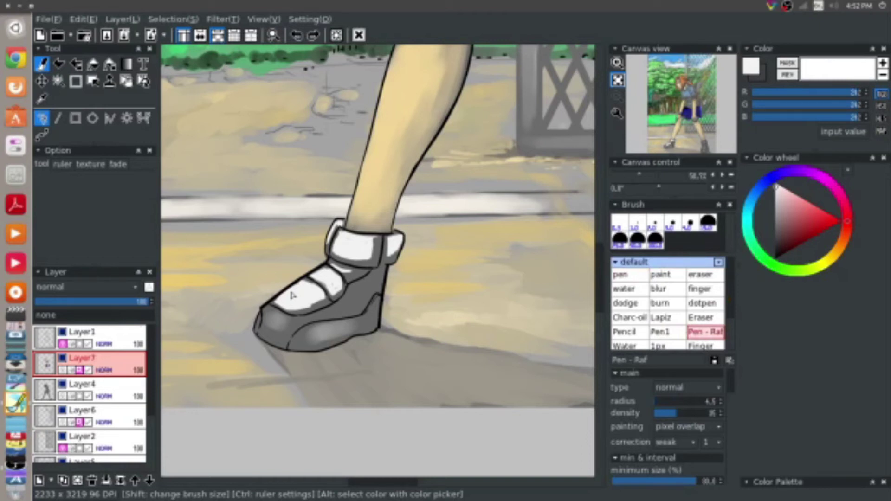
pyautogui.keyDown('alt'); pyautogui.click(290, 314); pyautogui.keyUp('alt')
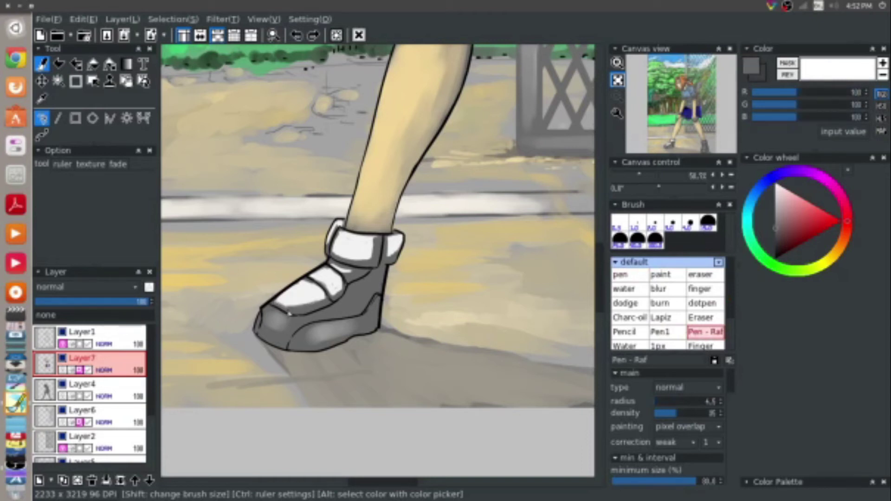
pyautogui.moveTo(307, 282); pyautogui.dragTo(320, 291)
# Sample the near-white and paint highlight streaks along the front shoe's side panel and around the rim of its toe.
pyautogui.keyDown('alt'); pyautogui.click(332, 287); pyautogui.keyUp('alt')
pyautogui.moveTo(345, 304); pyautogui.dragTo(353, 298)
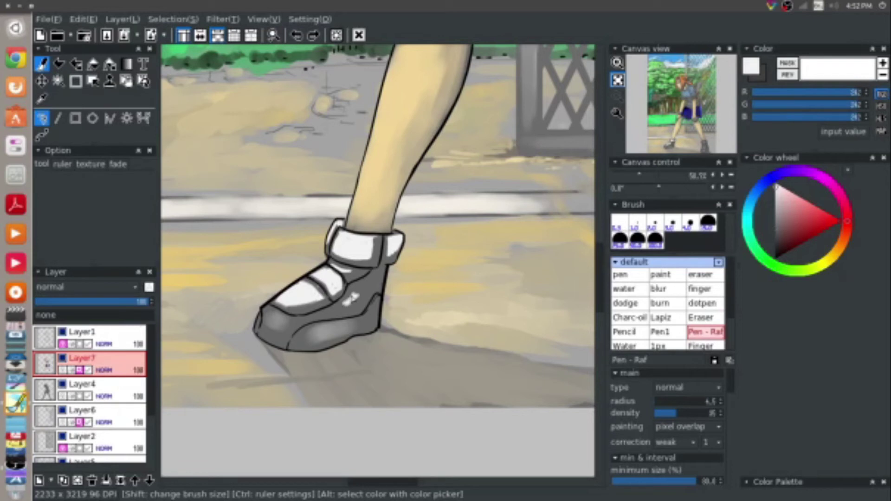
pyautogui.moveTo(374, 285); pyautogui.dragTo(351, 307)
pyautogui.moveTo(351, 307); pyautogui.dragTo(315, 320)
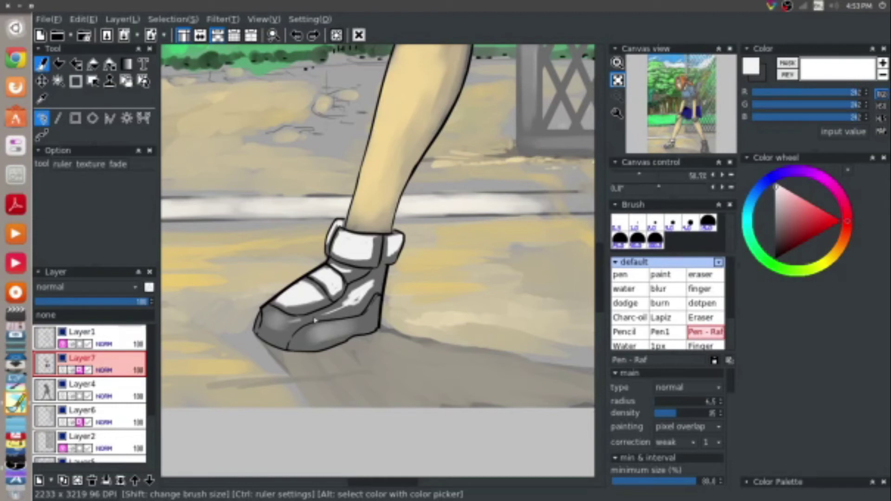
pyautogui.moveTo(315, 320); pyautogui.dragTo(378, 284)
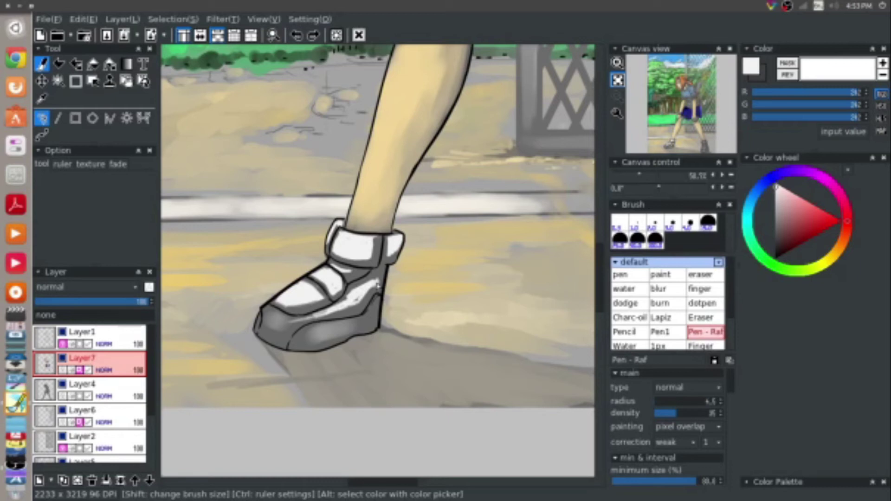
pyautogui.moveTo(262, 320); pyautogui.dragTo(318, 311)
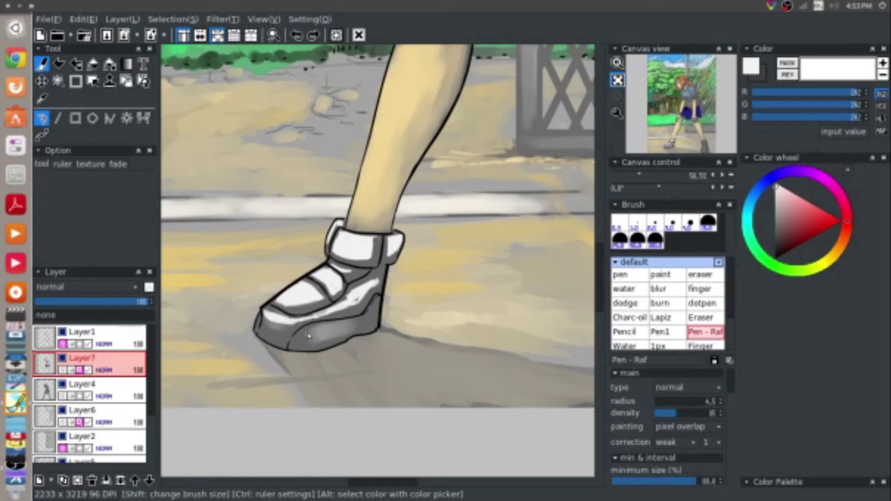
# Paint the shoe's lower side panel near-white with the brush radius raised to 13.6, and soften the toe and strap shading with light grey.
pyautogui.moveTo(308, 335); pyautogui.dragTo(376, 314)
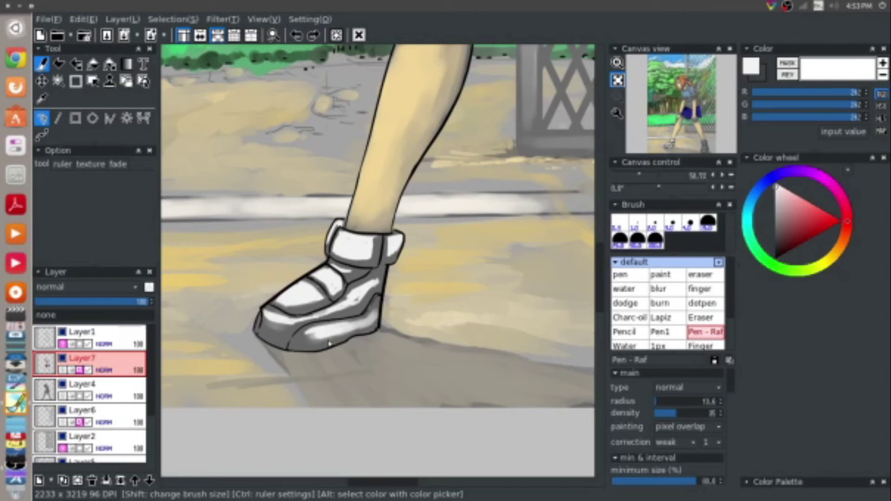
pyautogui.moveTo(329, 344); pyautogui.dragTo(290, 324)
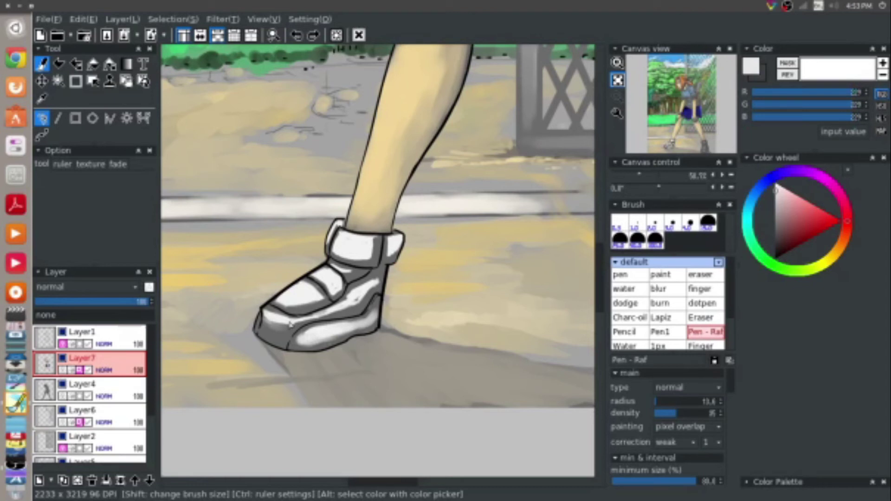
pyautogui.moveTo(283, 308); pyautogui.dragTo(320, 306)
pyautogui.moveTo(339, 275)
pyautogui.mouseDown()
pyautogui.moveTo(361, 266)
pyautogui.moveTo(333, 258)
pyautogui.mouseUp()
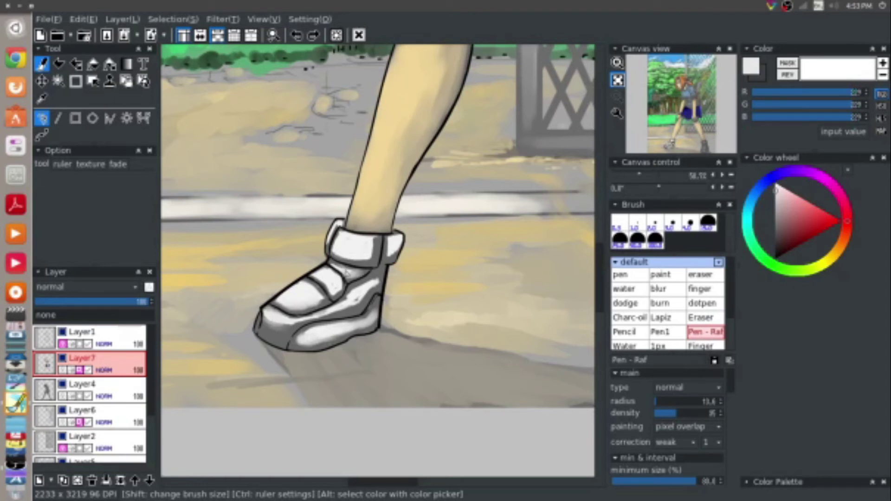
# Lighten the dark areas of the shoe's side panel from the cuff to the toe with sampled light grey and near-white.
pyautogui.keyDown('alt'); pyautogui.click(349, 304); pyautogui.keyUp('alt')
pyautogui.moveTo(357, 297); pyautogui.dragTo(389, 254)
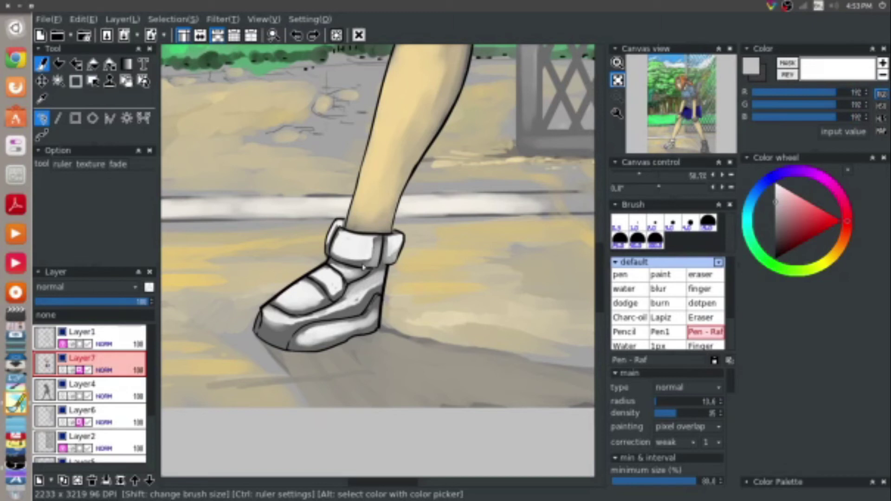
pyautogui.keyDown('alt'); pyautogui.click(335, 283); pyautogui.keyUp('alt')
pyautogui.moveTo(360, 301); pyautogui.dragTo(267, 320)
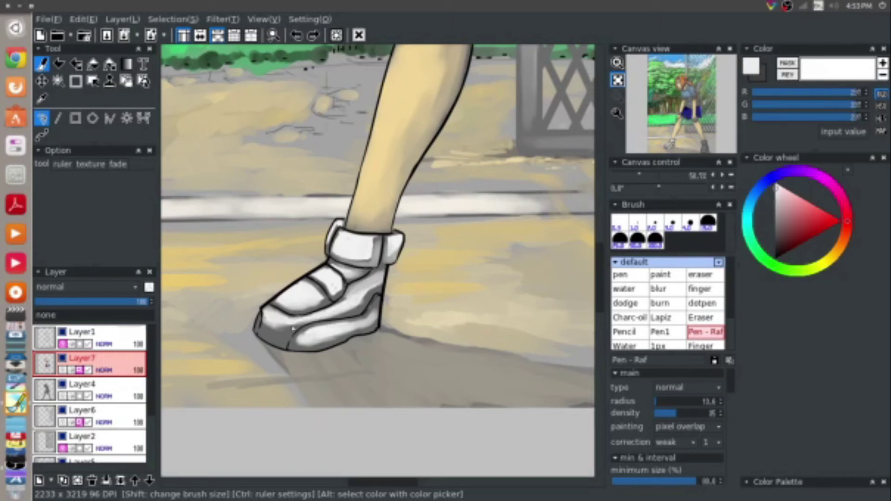
# Paint the front shoe's toe cap light grey down to the sole, sampling the tones from the shoe.
pyautogui.keyDown('alt'); pyautogui.click(270, 317); pyautogui.keyUp('alt')
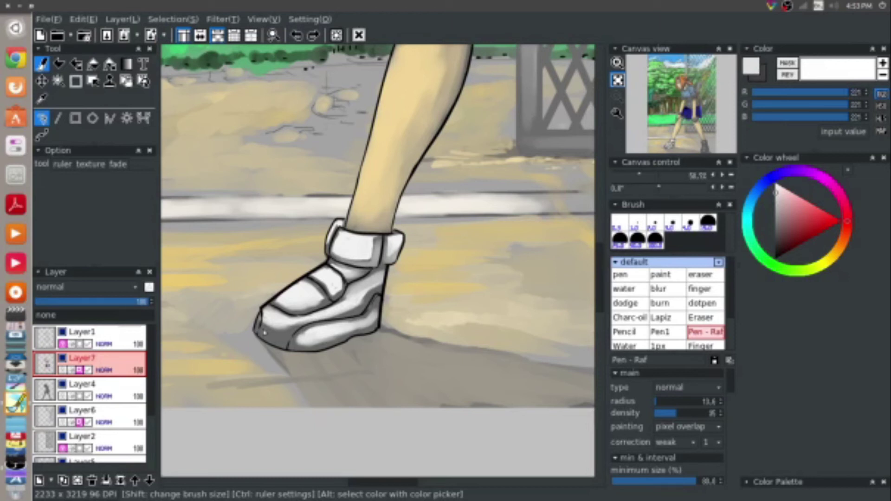
pyautogui.moveTo(264, 333); pyautogui.dragTo(291, 347)
pyautogui.keyDown('alt'); pyautogui.click(291, 347); pyautogui.keyUp('alt')
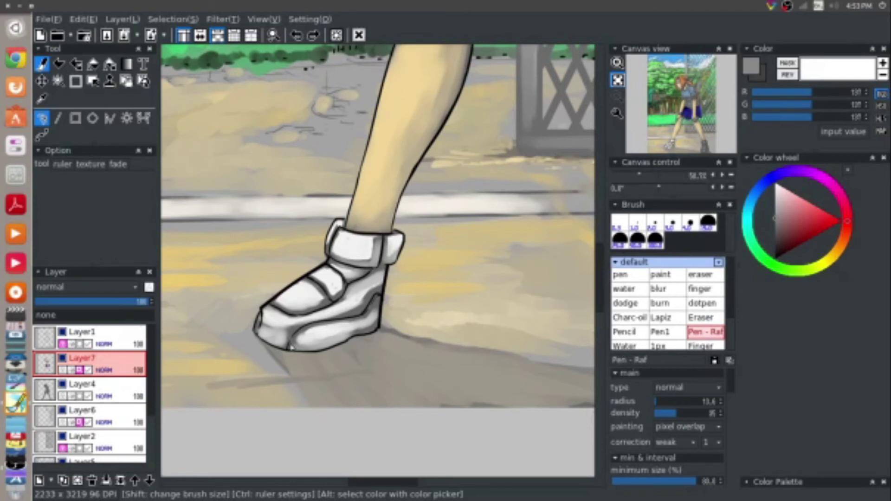
# Compare the fence with and without its shading by temporarily hiding Layer6.
pyautogui.moveTo(370, 185); pyautogui.dragTo(303, 258)
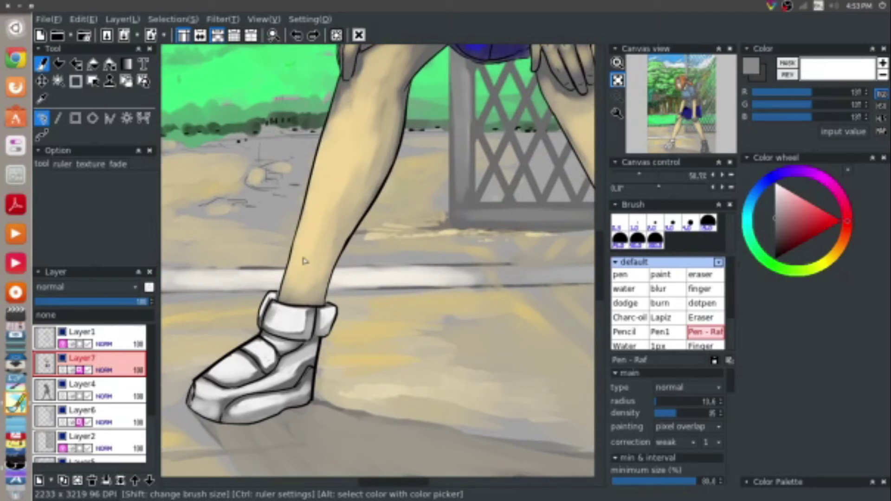
pyautogui.scroll(-2, 303, 260)
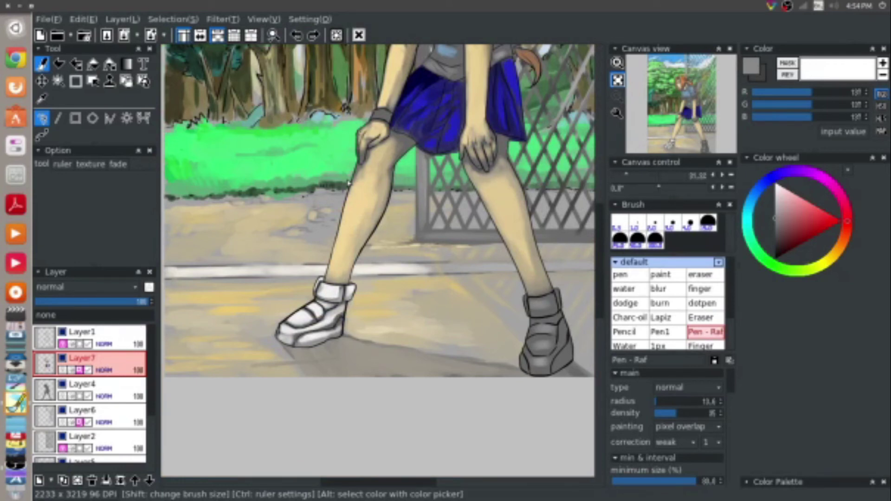
pyautogui.scroll(5, 349, 183)
pyautogui.click(133, 438)
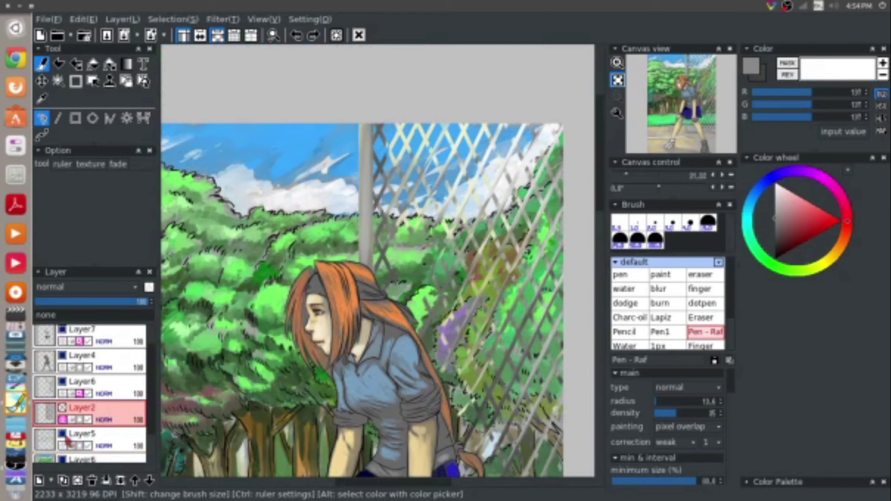
pyautogui.click(62, 381)
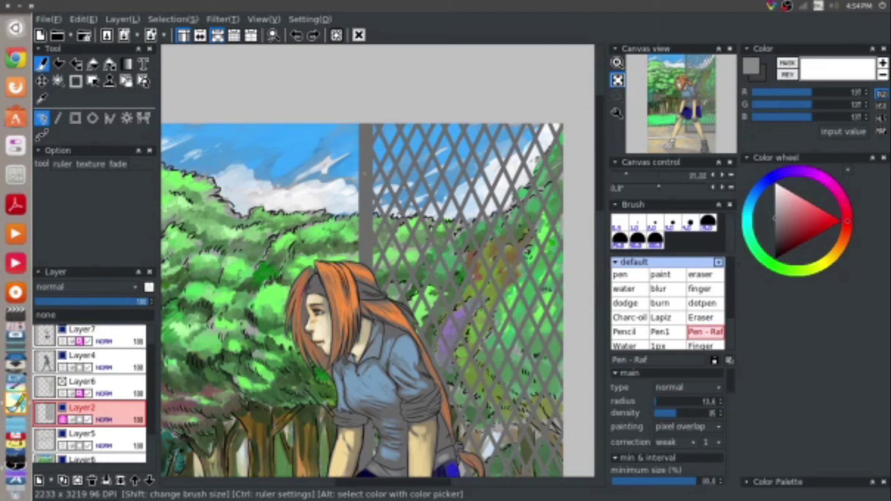
pyautogui.click(62, 381)
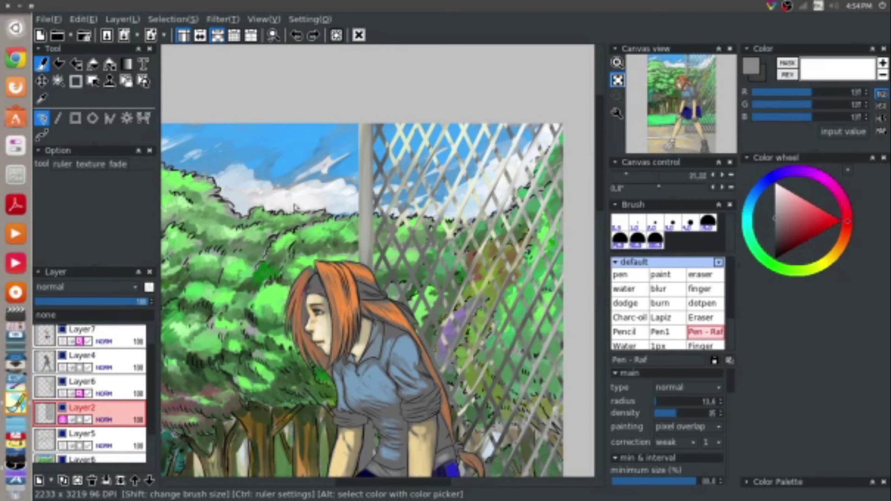
# Select Layer6 above the fence layer, sample the fence post's grey and choose a lighter grey.
pyautogui.rightClick(108, 385)
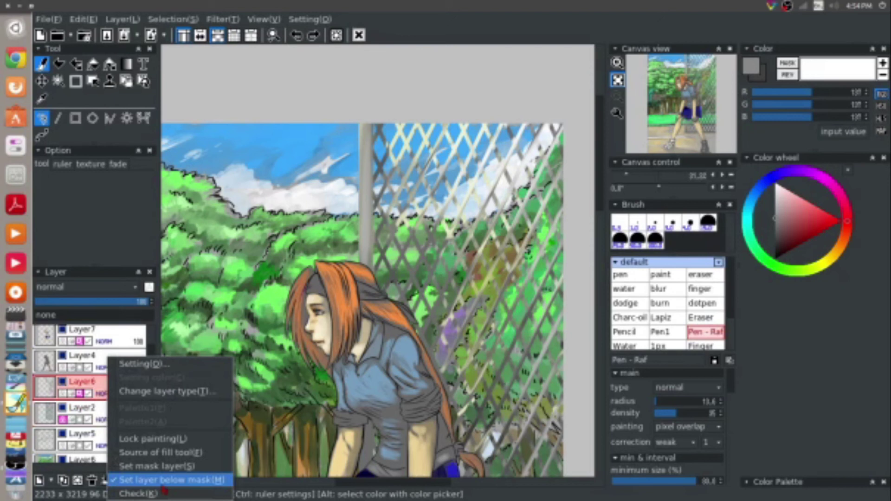
pyautogui.click(423, 132)
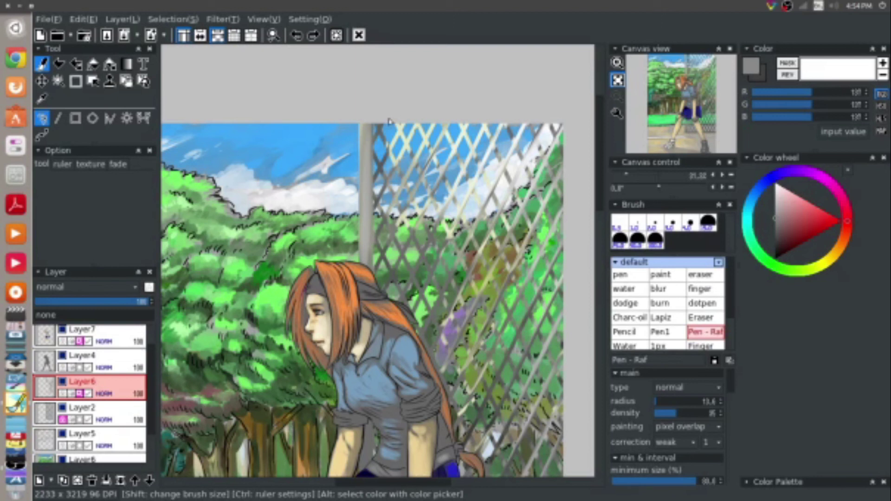
pyautogui.keyDown('alt'); pyautogui.click(366, 164); pyautogui.keyUp('alt')
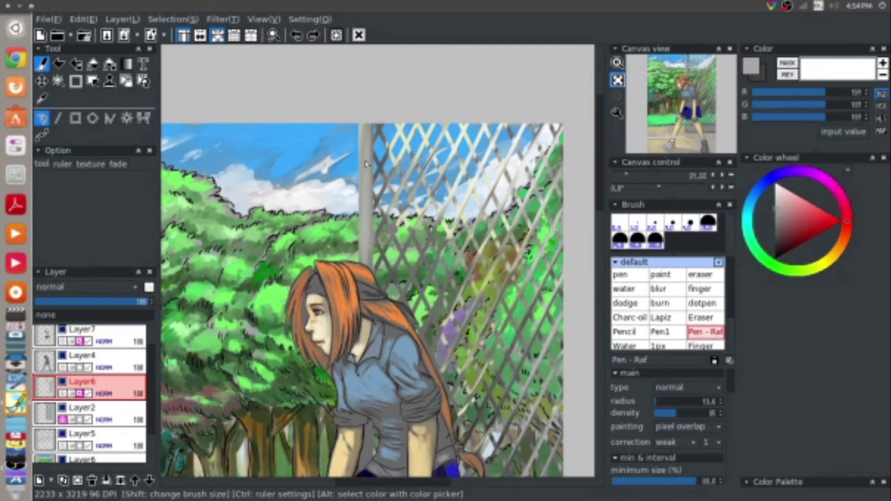
pyautogui.click(776, 205)
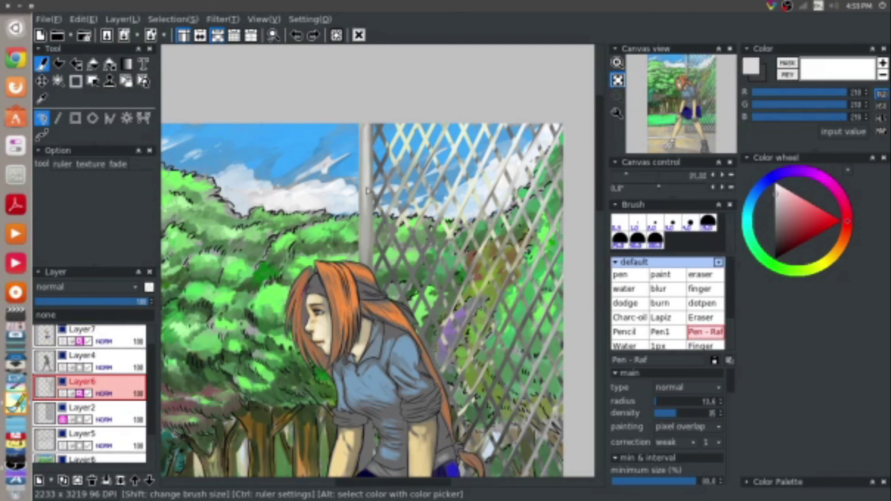
pyautogui.click(678, 93)
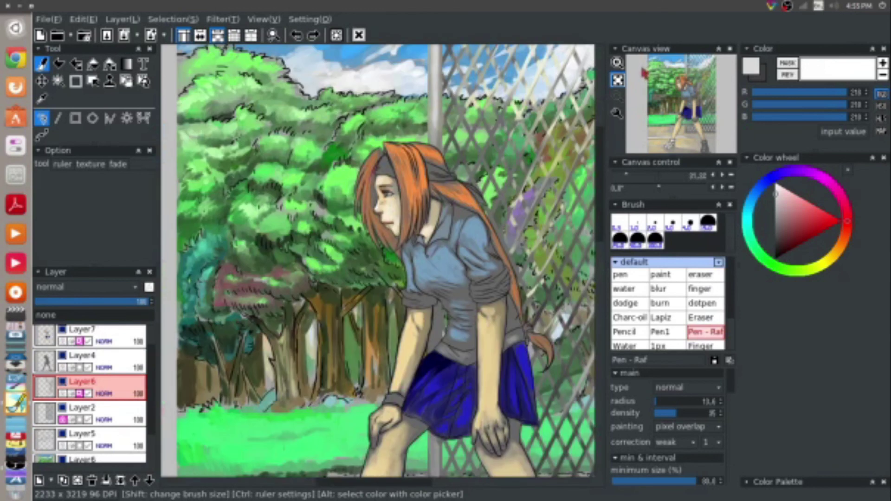